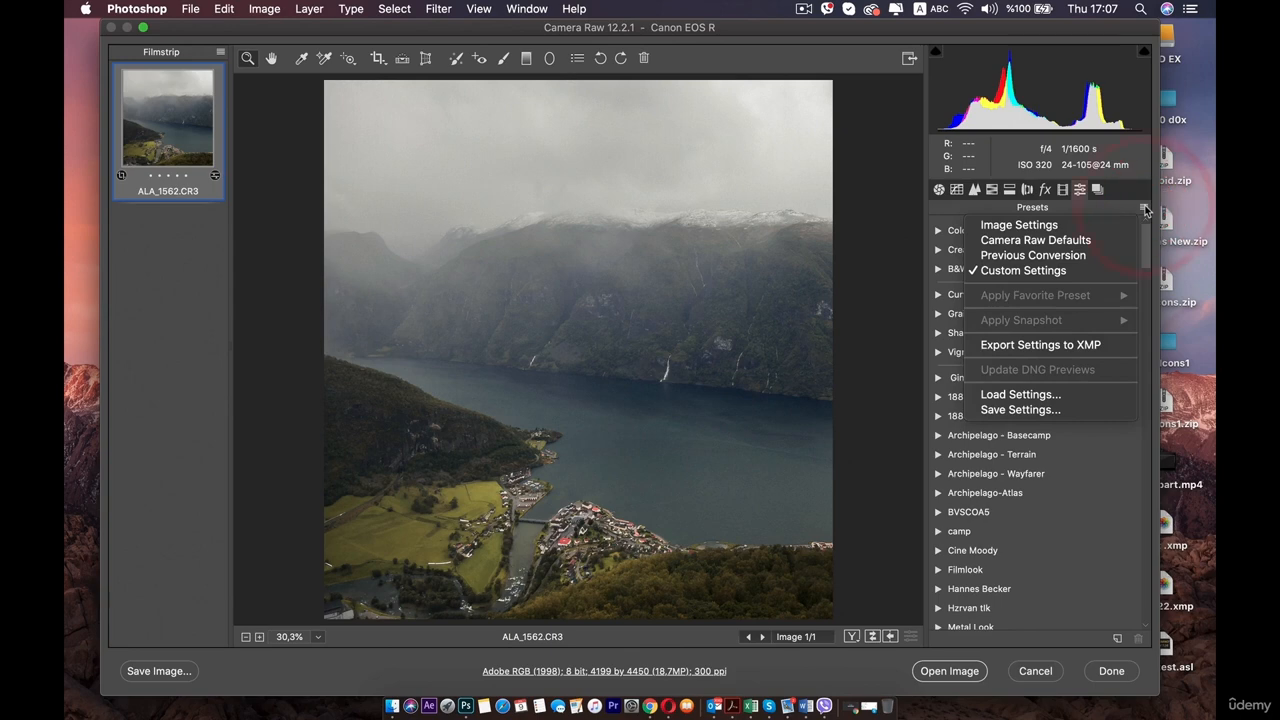
Open the Save Settings options for the photo's current Camera Raw adjustments
{"action": "left_click", "coordinate": [1012, 410]}
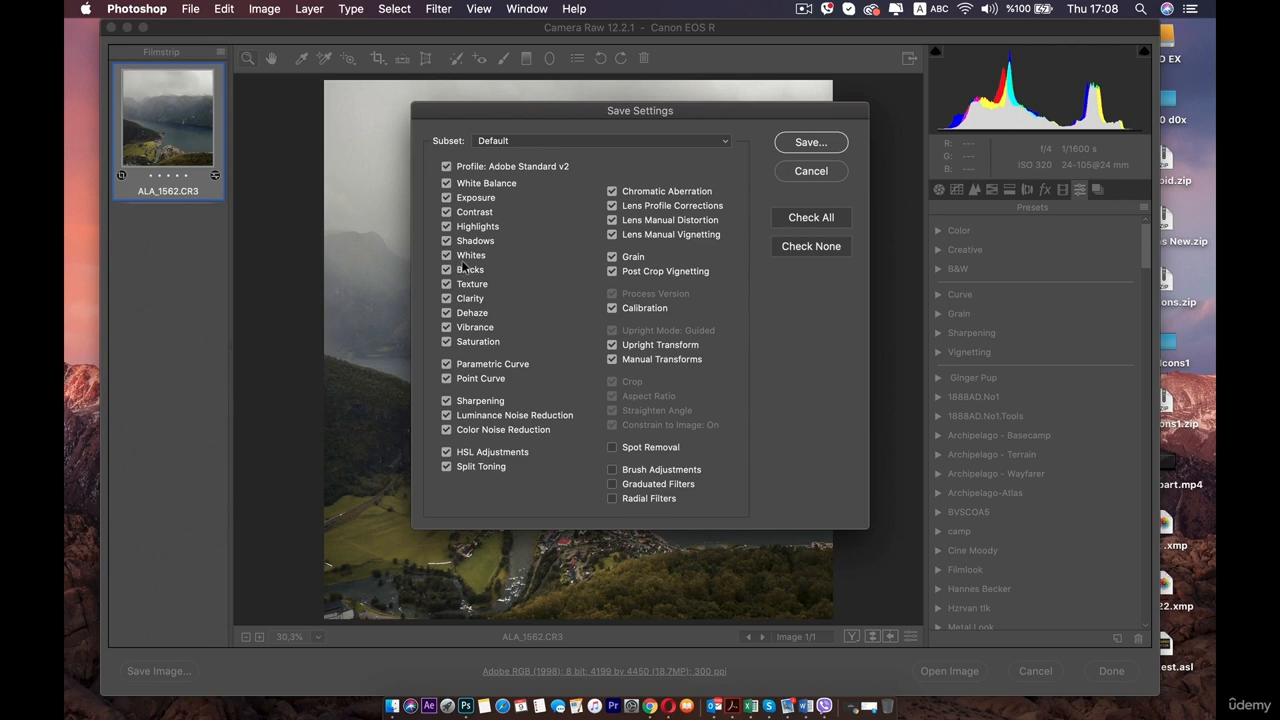
Exclude Exposure, White Balance, Chromatic Aberration, Lens Profile Corrections, Lens Manual Distortion and Lens Manual Vignetting from the saved settings
{"action": "left_click", "coordinate": [446, 197]}
{"action": "left_click", "coordinate": [446, 183]}
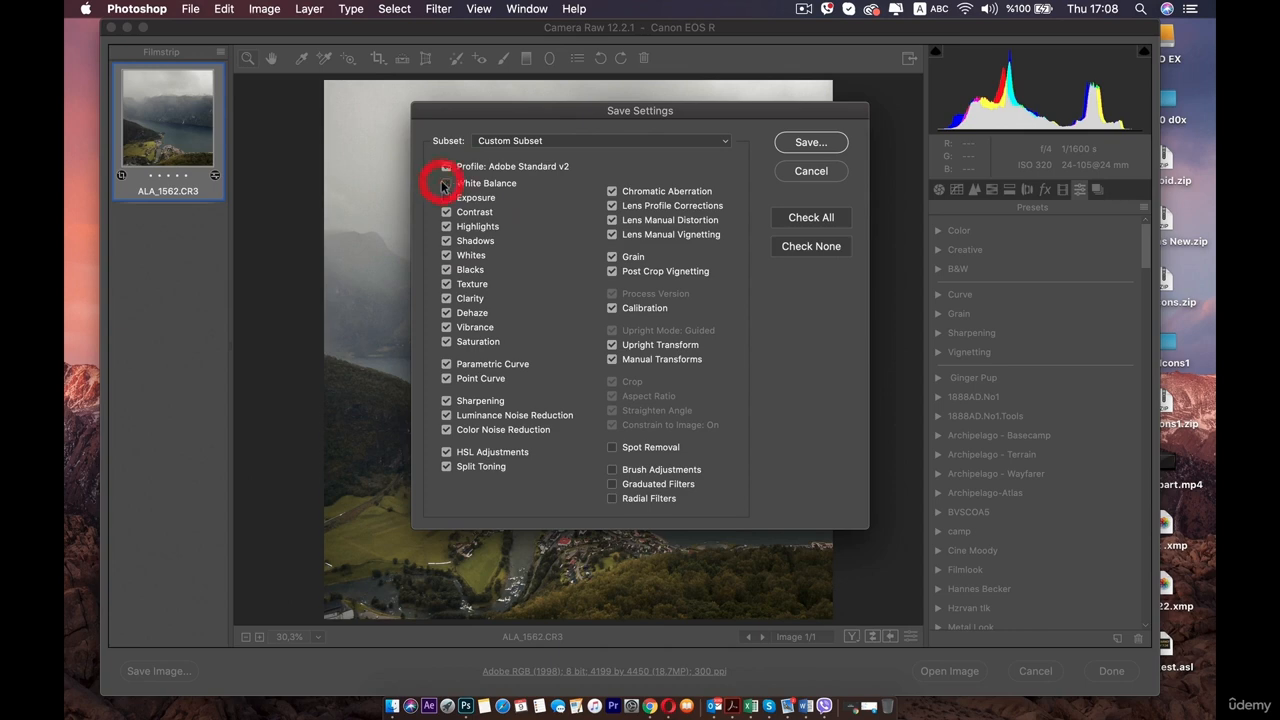
{"action": "left_click", "coordinate": [611, 206]}
{"action": "left_click", "coordinate": [612, 191]}
{"action": "left_click", "coordinate": [612, 220]}
{"action": "left_click", "coordinate": [612, 234]}
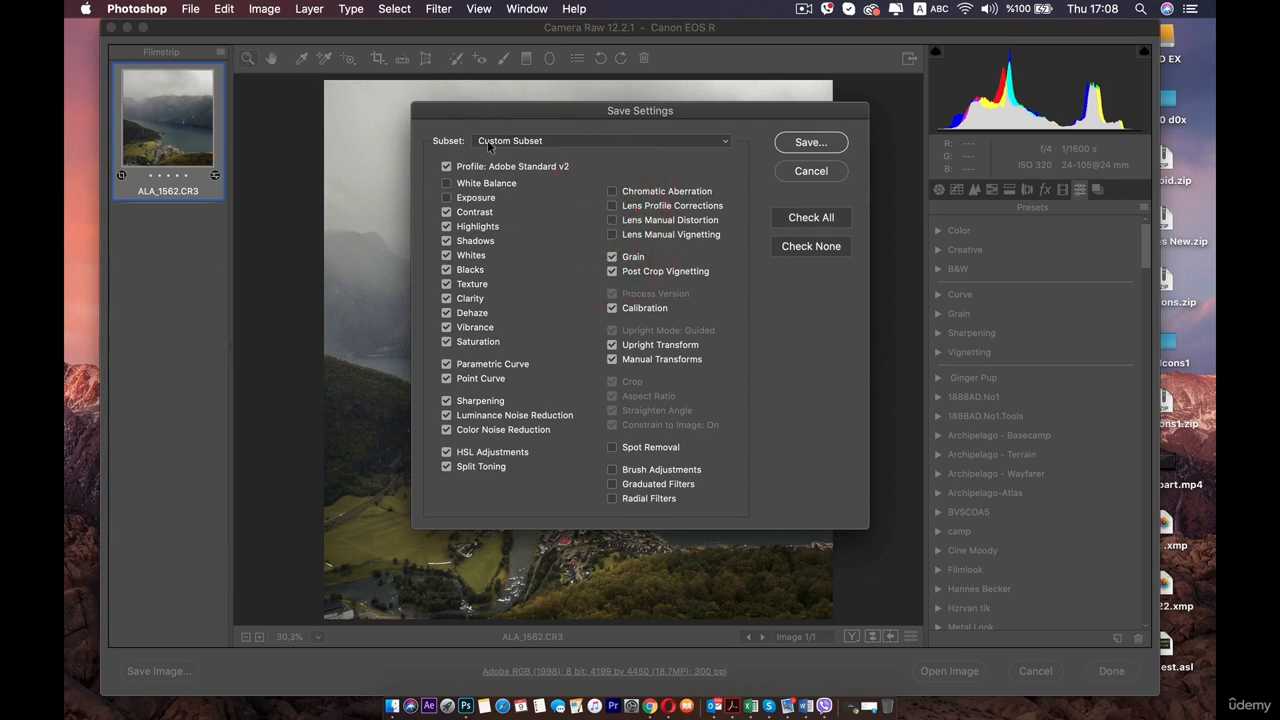
Include White Balance, Exposure, Chromatic Aberration and the three lens correction settings in the saved subset again
{"action": "left_click", "coordinate": [446, 183]}
{"action": "left_click", "coordinate": [446, 197]}
{"action": "left_click", "coordinate": [612, 191]}
{"action": "left_click", "coordinate": [612, 205]}
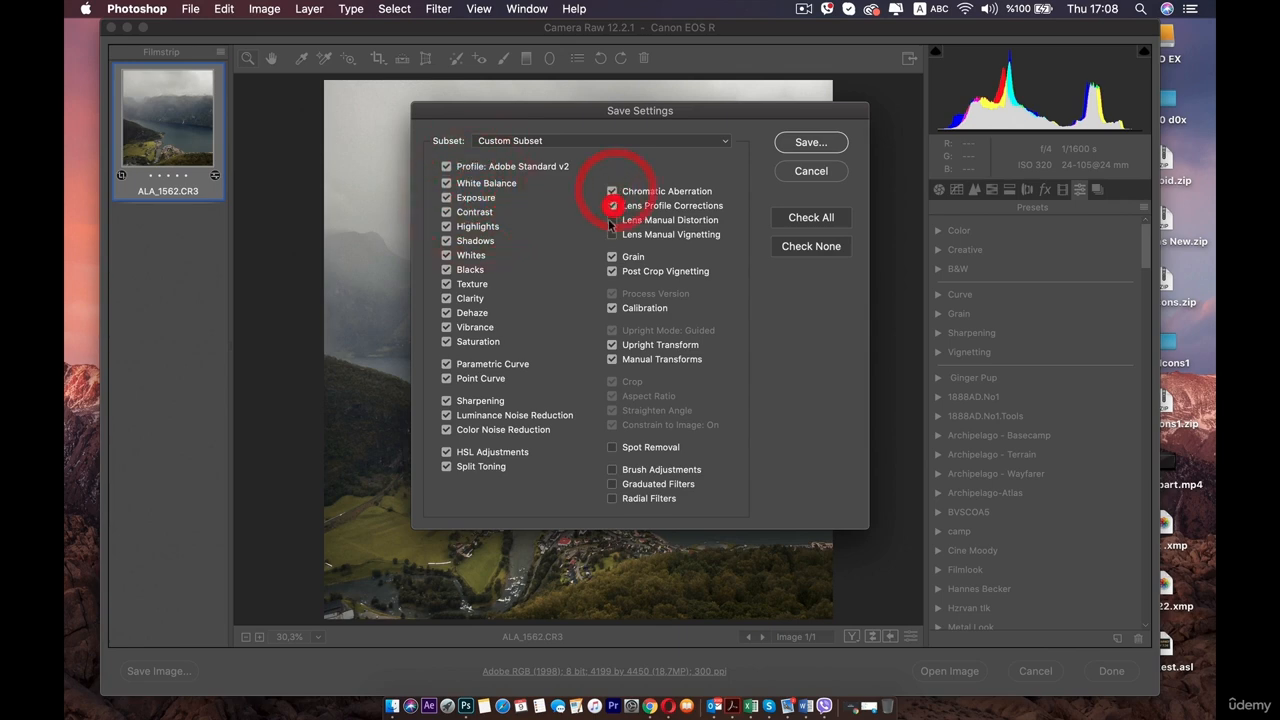
{"action": "left_click", "coordinate": [612, 220]}
{"action": "left_click", "coordinate": [612, 234]}
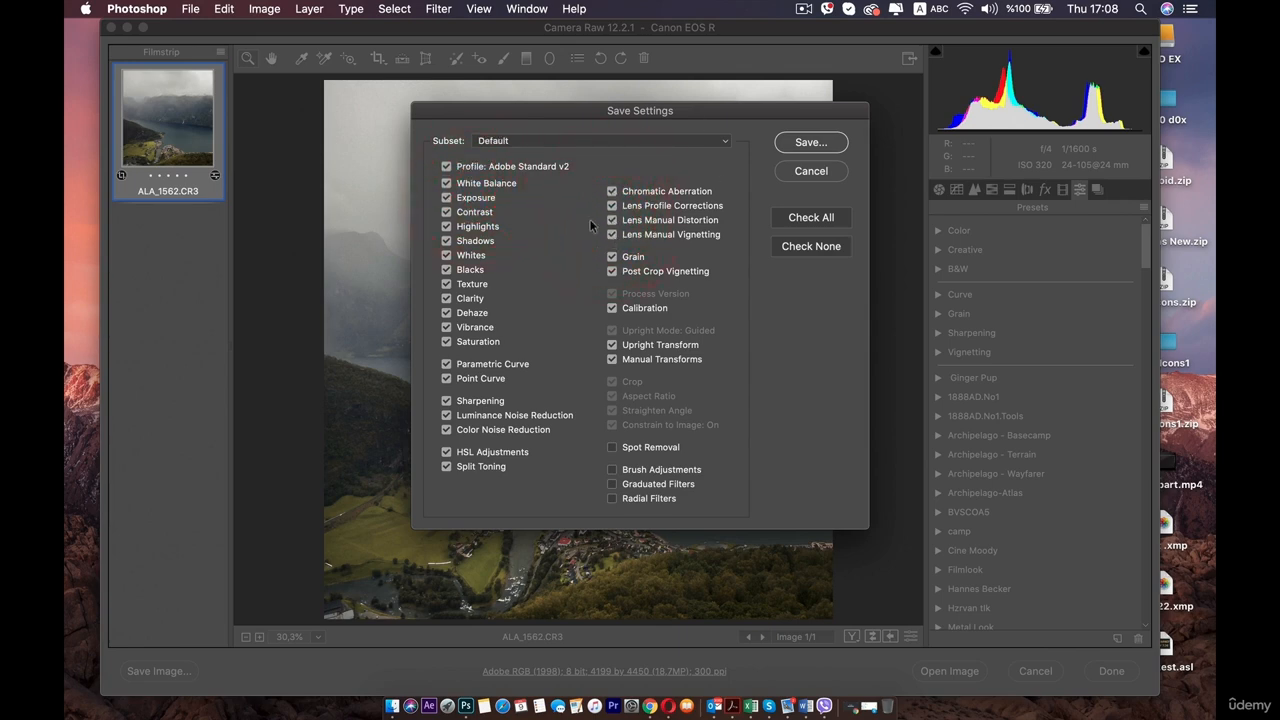
Save the Camera Raw settings to the Desktop as "Test preset 1.xmp"
{"action": "left_click", "coordinate": [811, 143]}
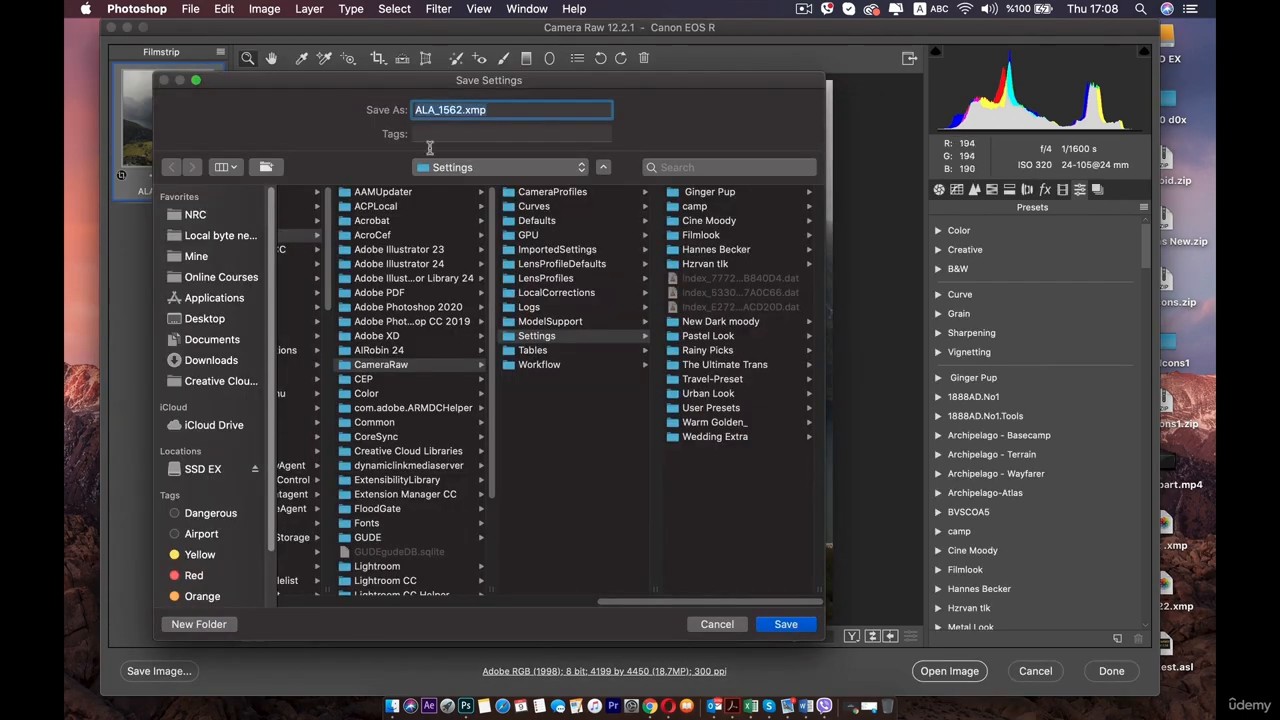
{"action": "left_click", "coordinate": [212, 320]}
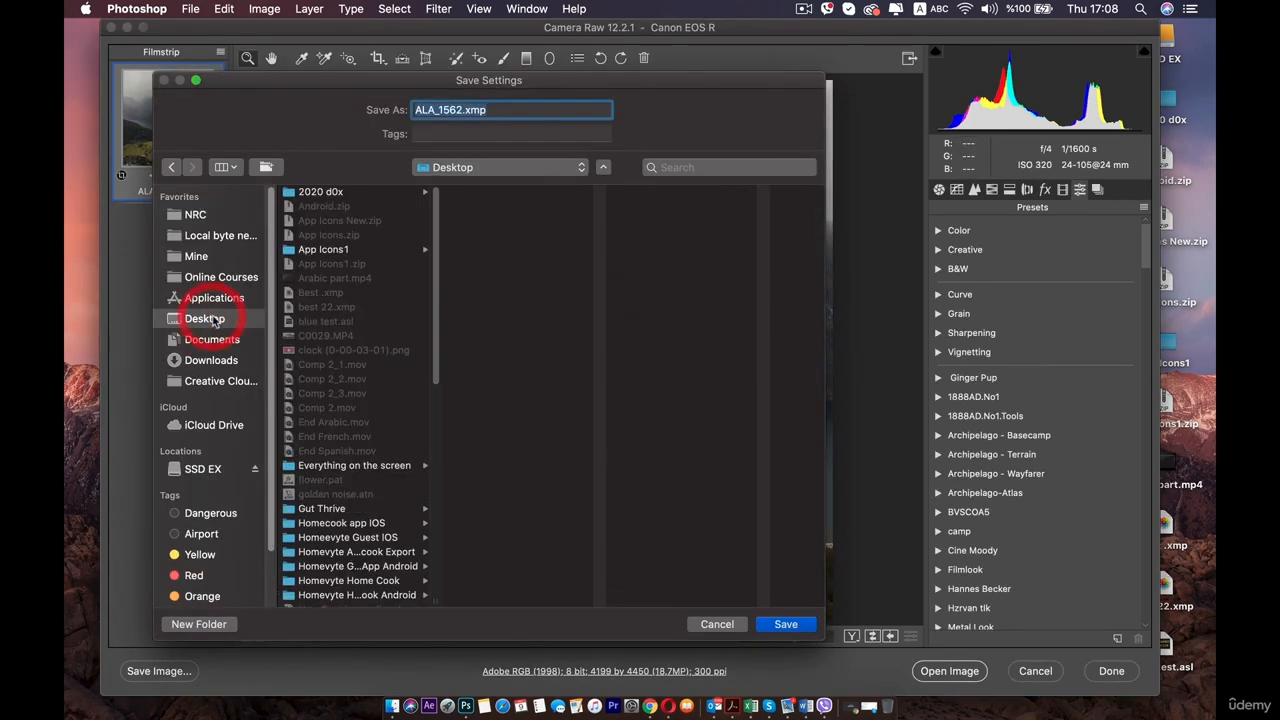
{"action": "left_click", "coordinate": [456, 109]}
{"action": "left_click_drag", "start_coordinate": [463, 109], "coordinate": [367, 105]}
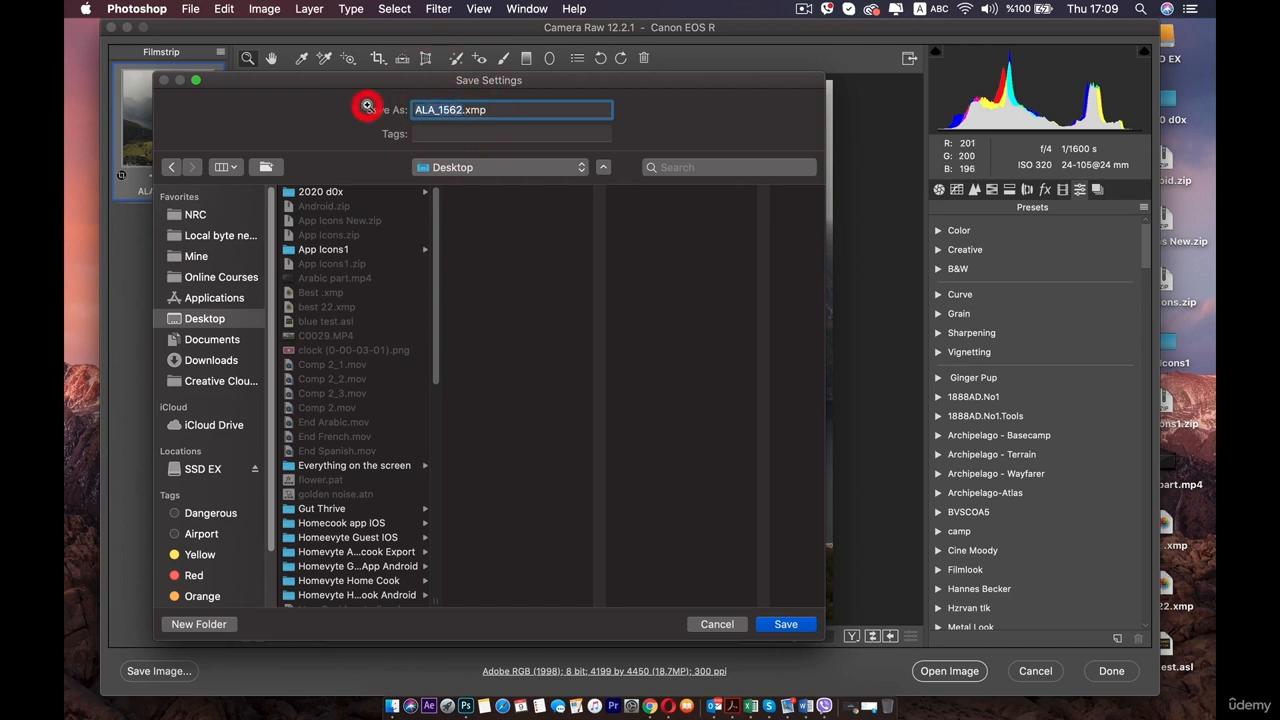
{"action": "key", "text": "shift"}
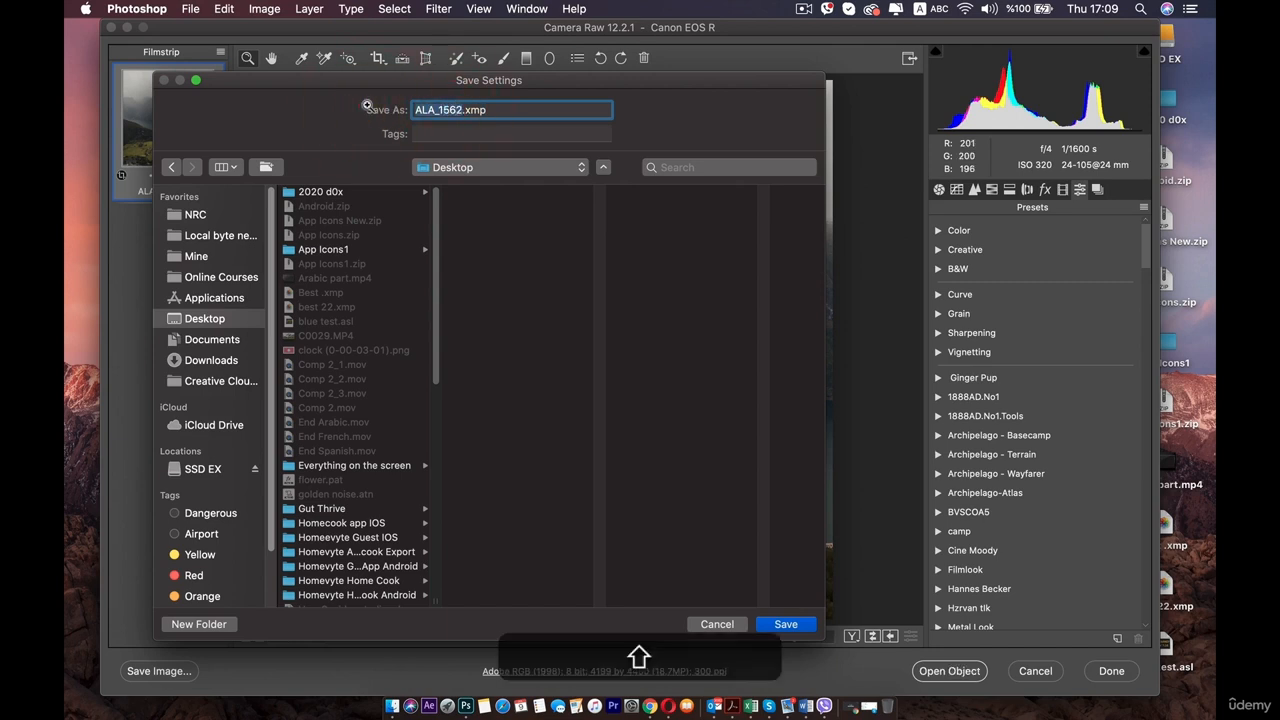
{"action": "type", "text": "Test p"}
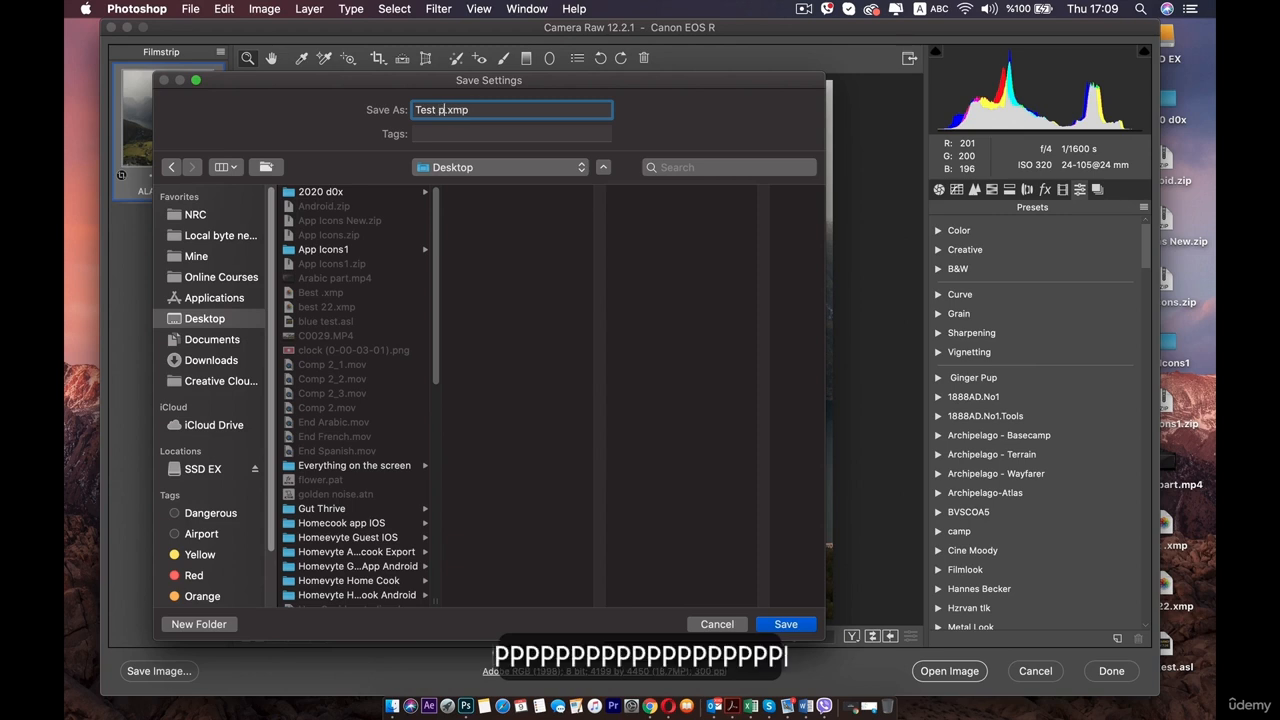
{"action": "type", "text": "res"}
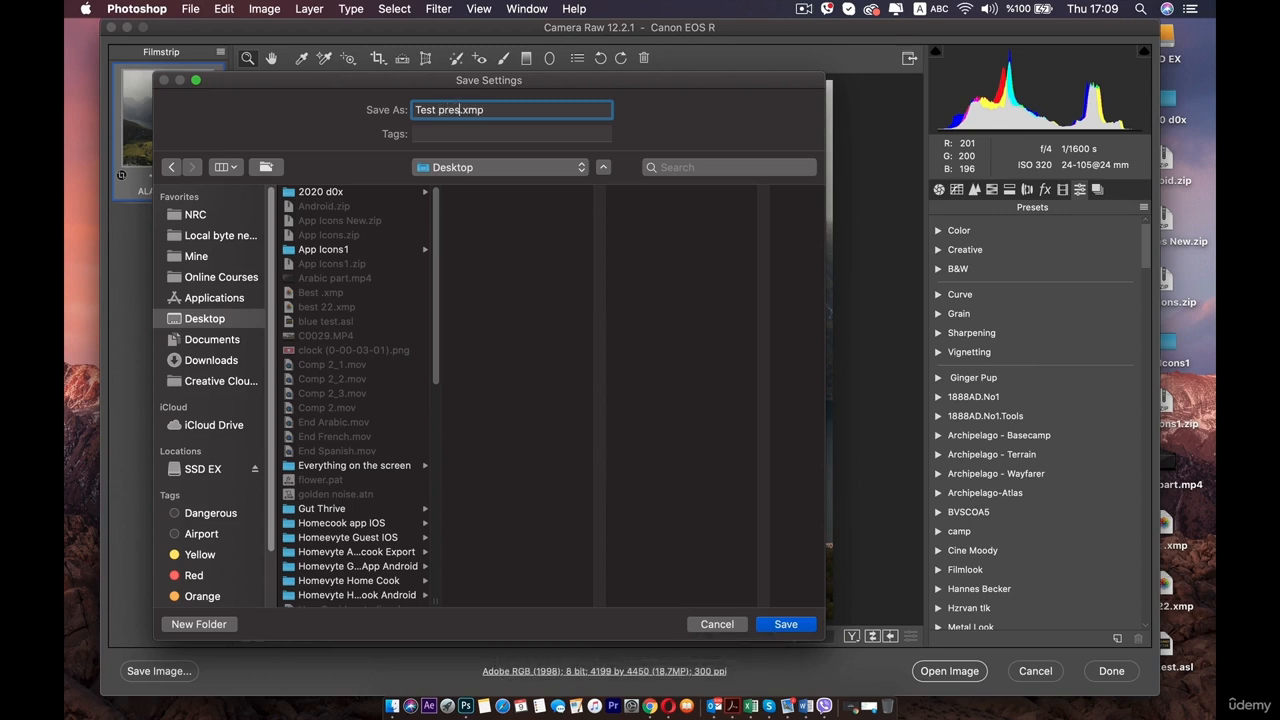
{"action": "type", "text": "et 1"}
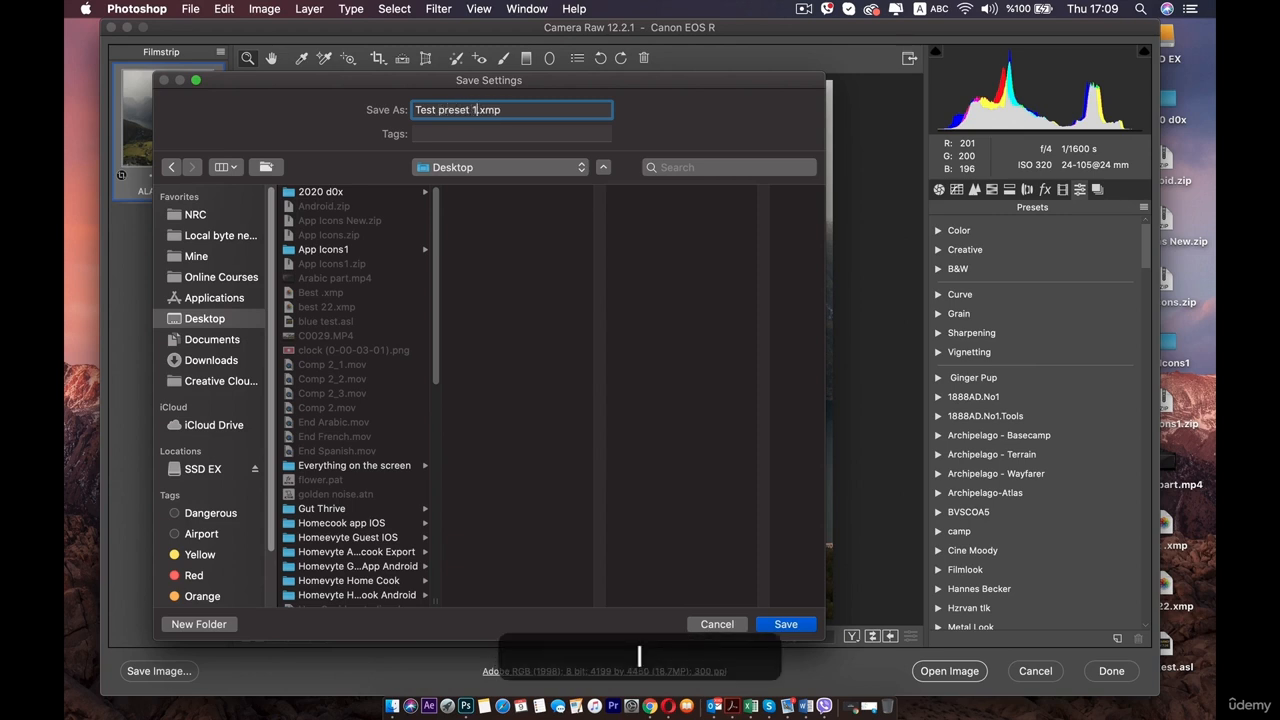
{"action": "left_click", "coordinate": [786, 624]}
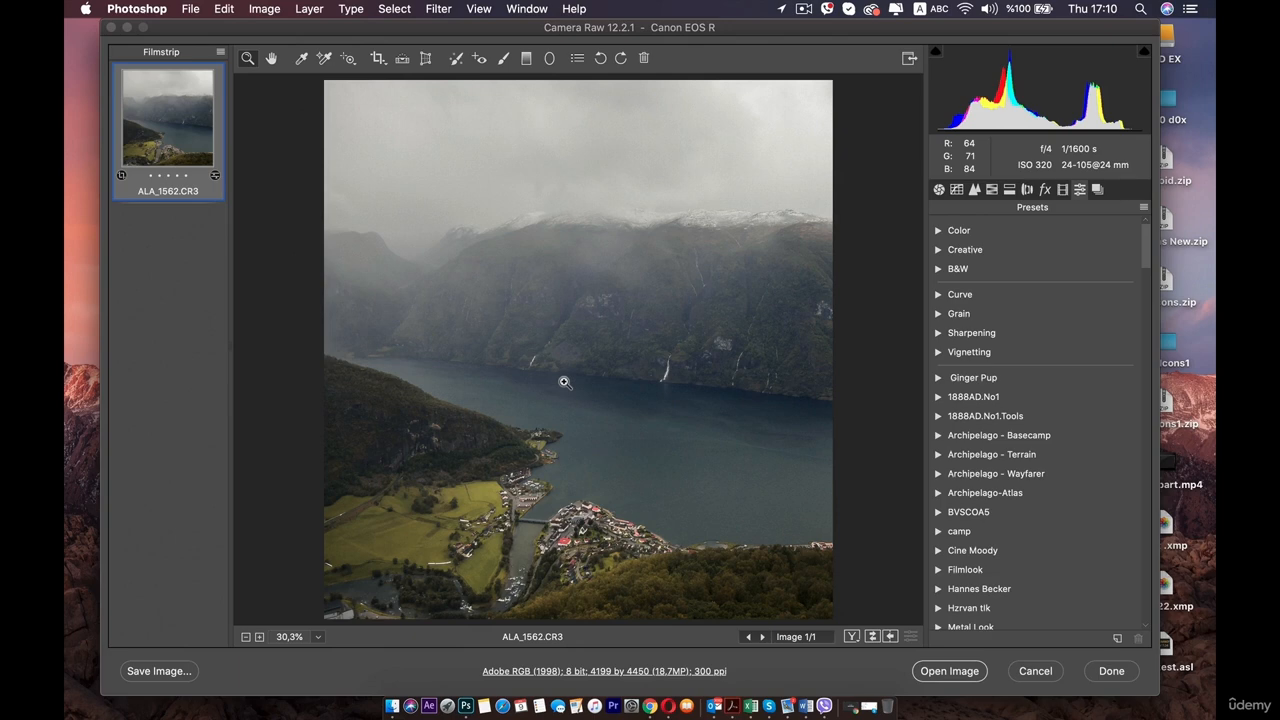
Reset all Camera Raw adjustments on ALA_1562.CR3 and open the unedited image as a Photoshop document
{"action": "key", "text": "alt"}
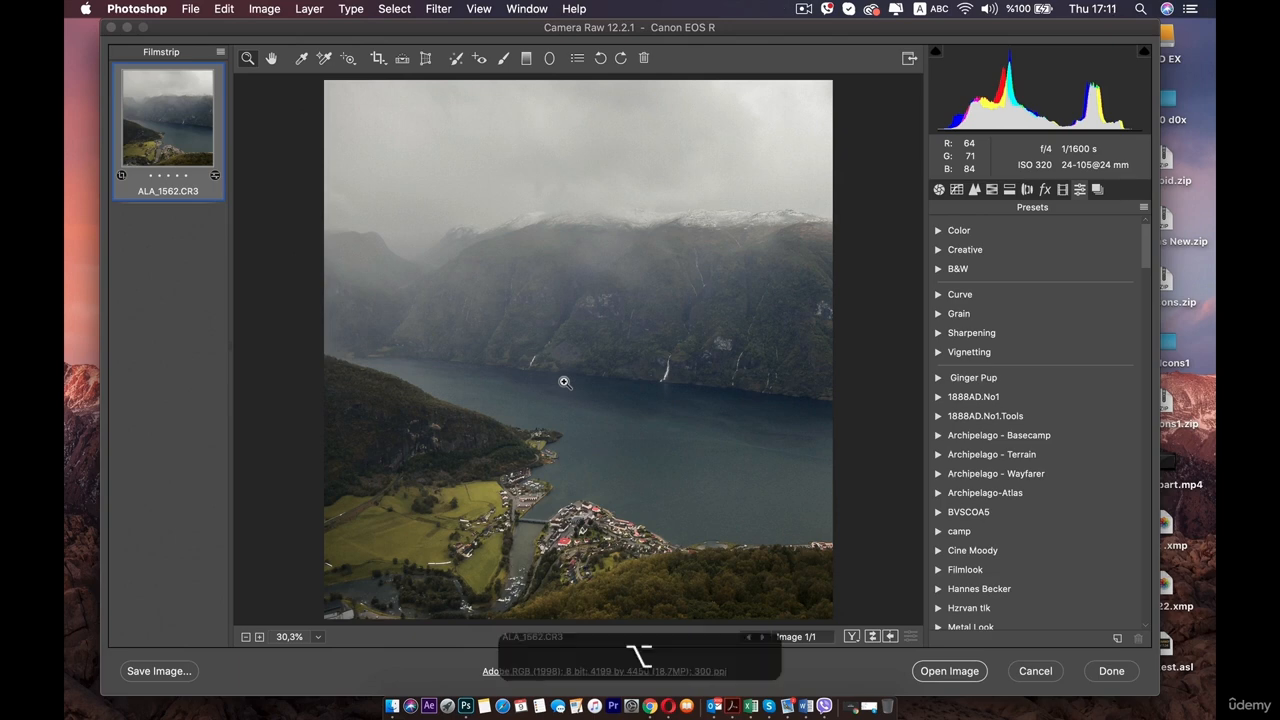
{"action": "key", "text": "alt"}
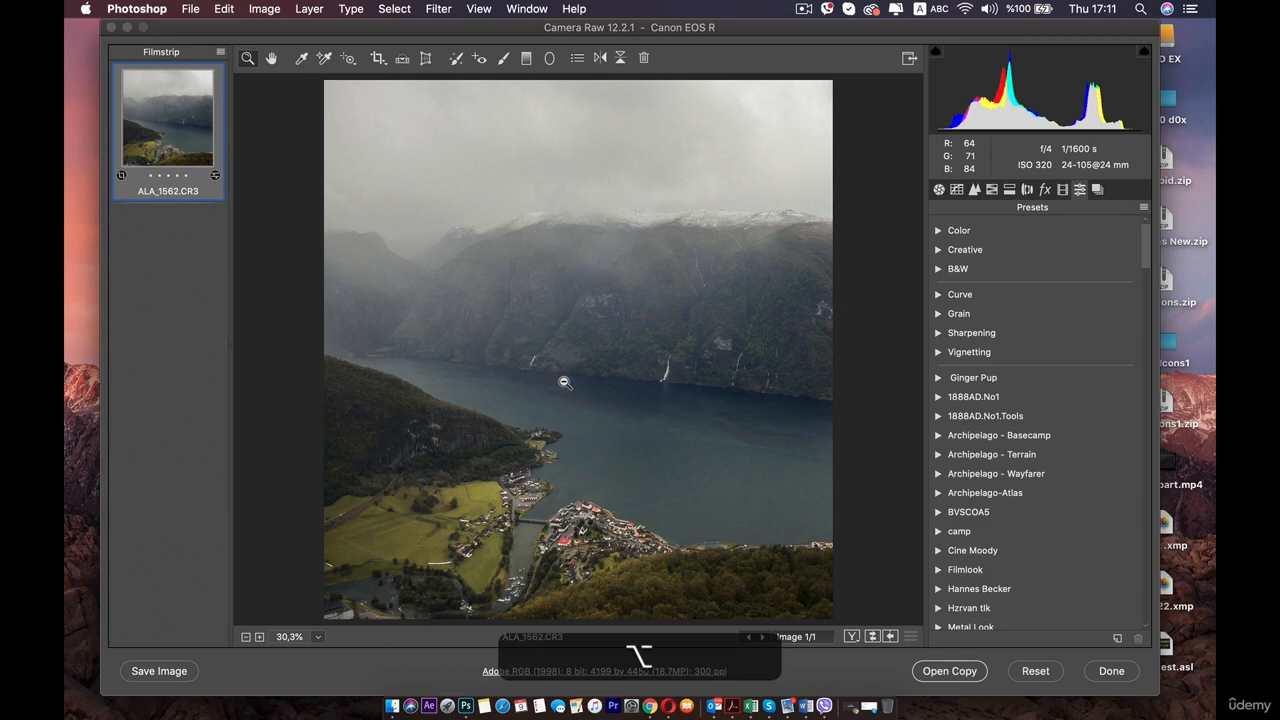
{"action": "left_click", "coordinate": [1036, 672]}
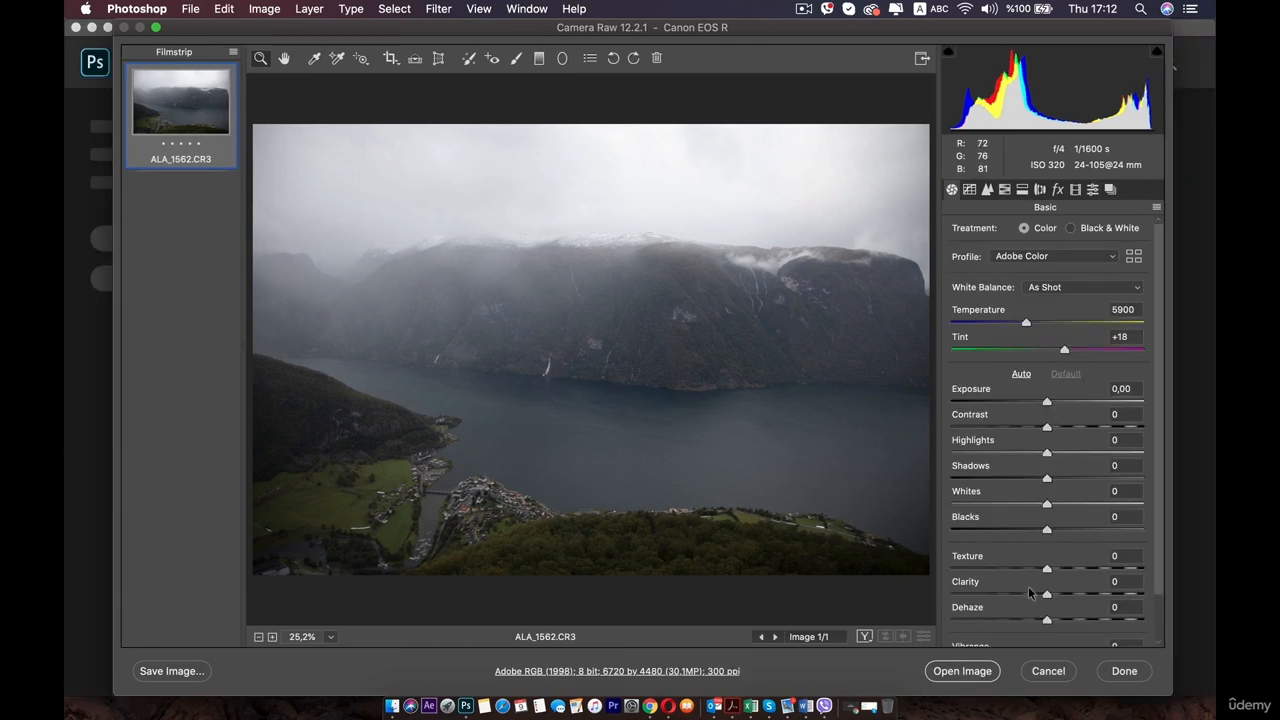
{"action": "left_click", "coordinate": [968, 674]}
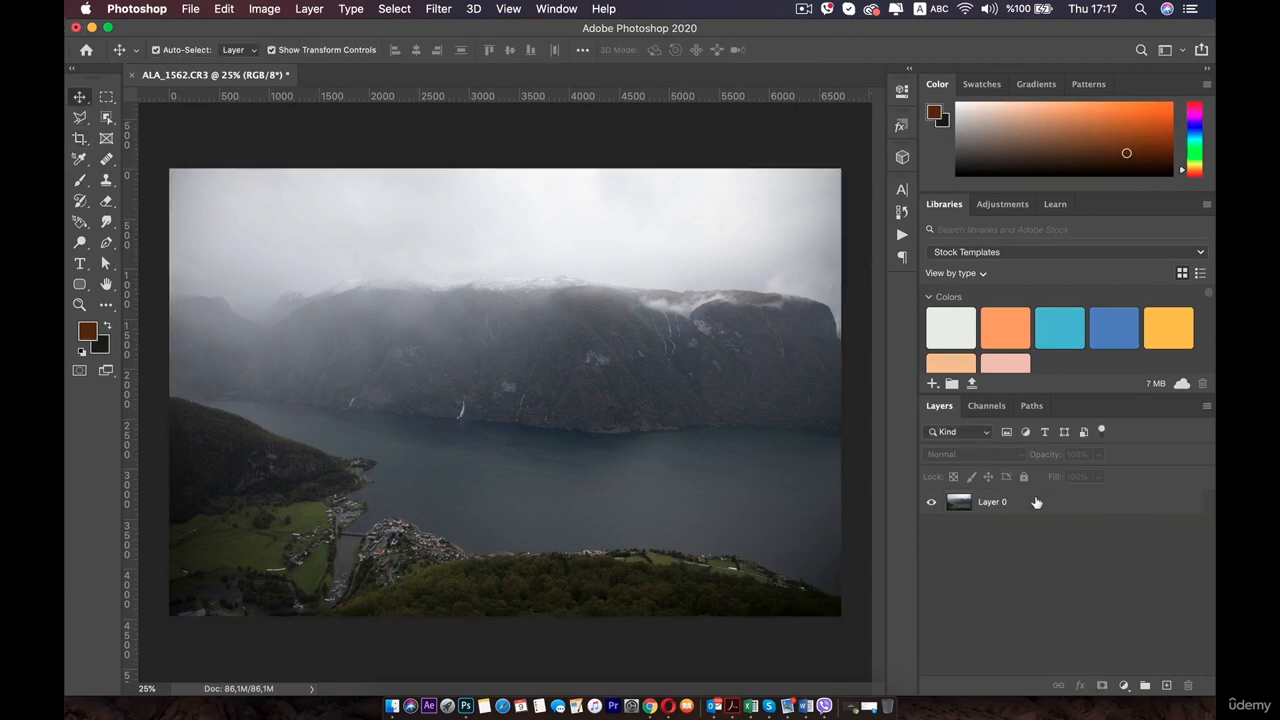
Convert Layer 0 to a smart object and open the Camera Raw Filter for it
{"action": "right_click", "coordinate": [1035, 501]}
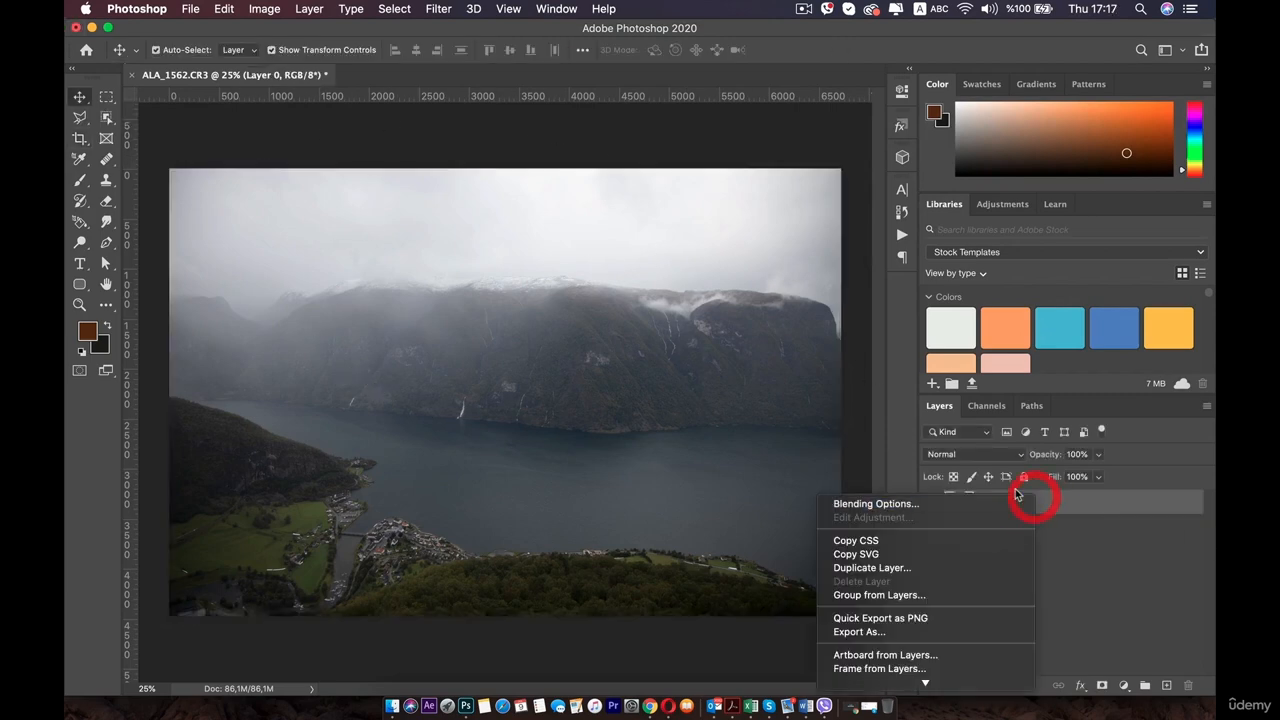
{"action": "left_click", "coordinate": [902, 515]}
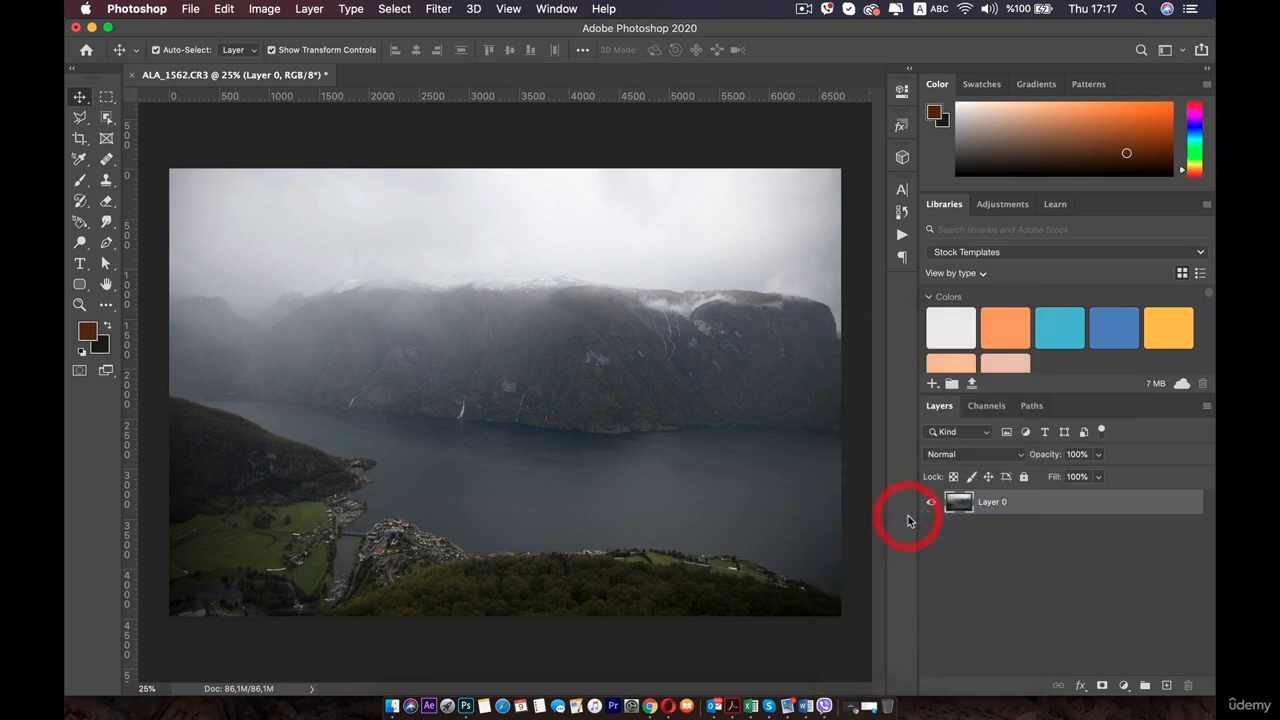
{"action": "left_click", "coordinate": [455, 10]}
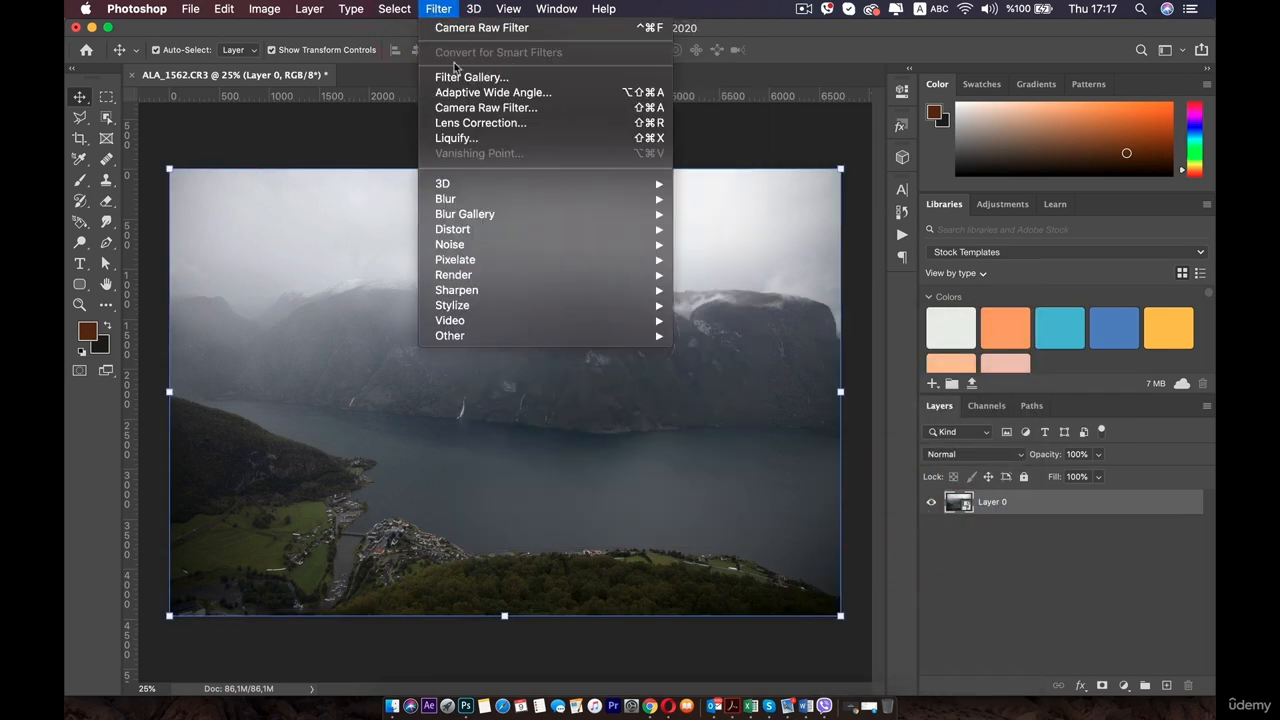
{"action": "left_click", "coordinate": [489, 108]}
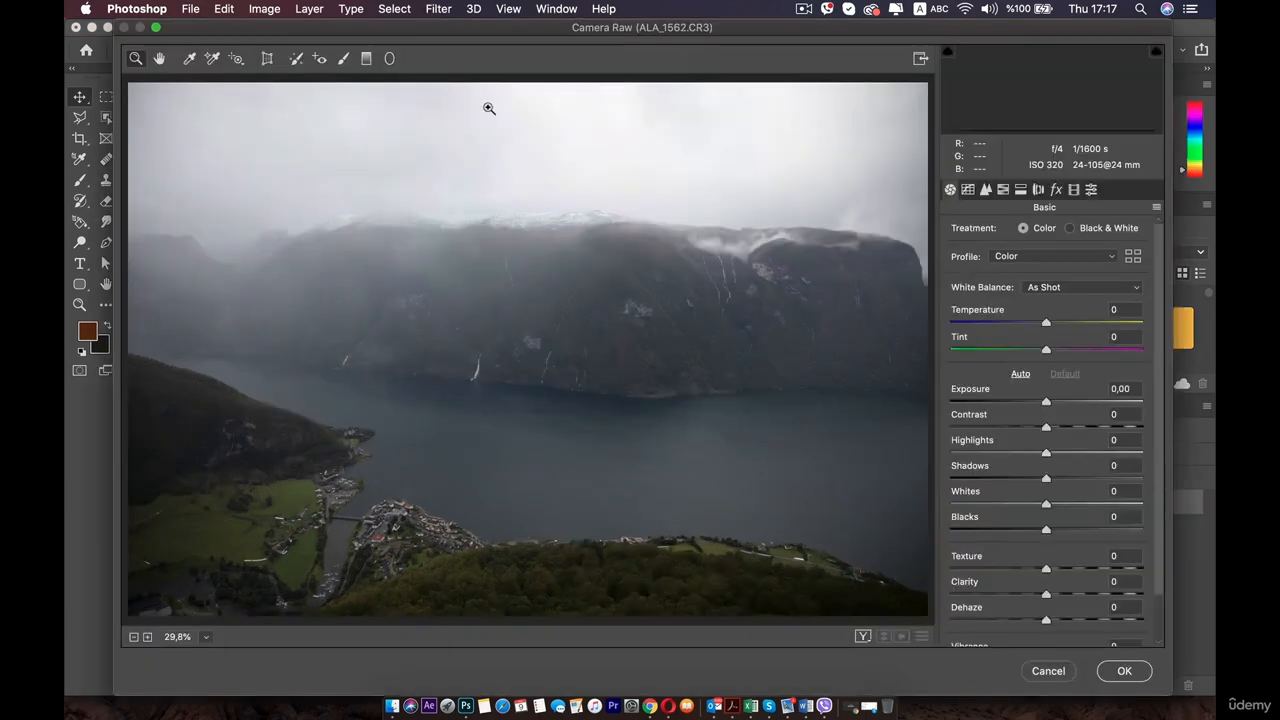
{"action": "mouse_move", "coordinate": [455, 28]}
{"action": "left_mouse_down"}
{"action": "mouse_move", "coordinate": [543, 185]}
{"action": "mouse_move", "coordinate": [469, 132]}
{"action": "mouse_move", "coordinate": [506, 29]}
{"action": "mouse_move", "coordinate": [454, 29]}
{"action": "left_mouse_up"}
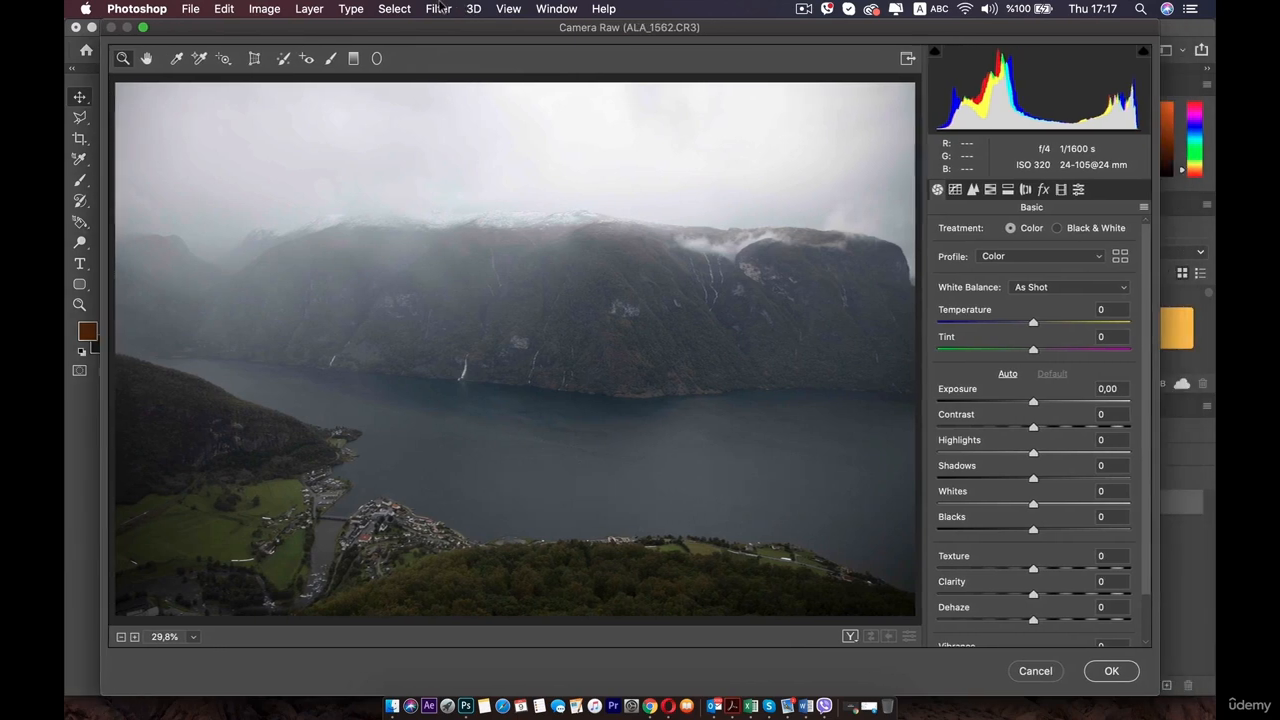
Load the settings from "Test preset 1.xmp" on the Desktop and apply the Camera Raw Filter to the layer
{"action": "left_click", "coordinate": [1078, 189]}
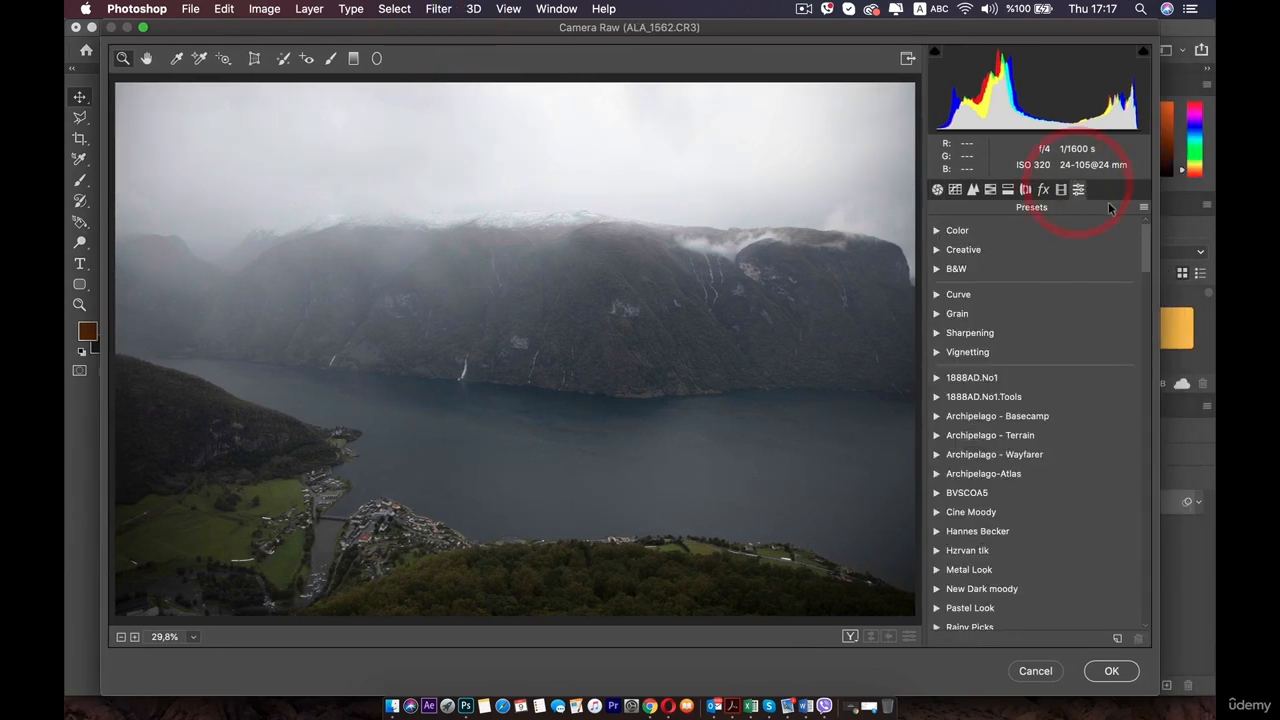
{"action": "left_click", "coordinate": [1144, 208]}
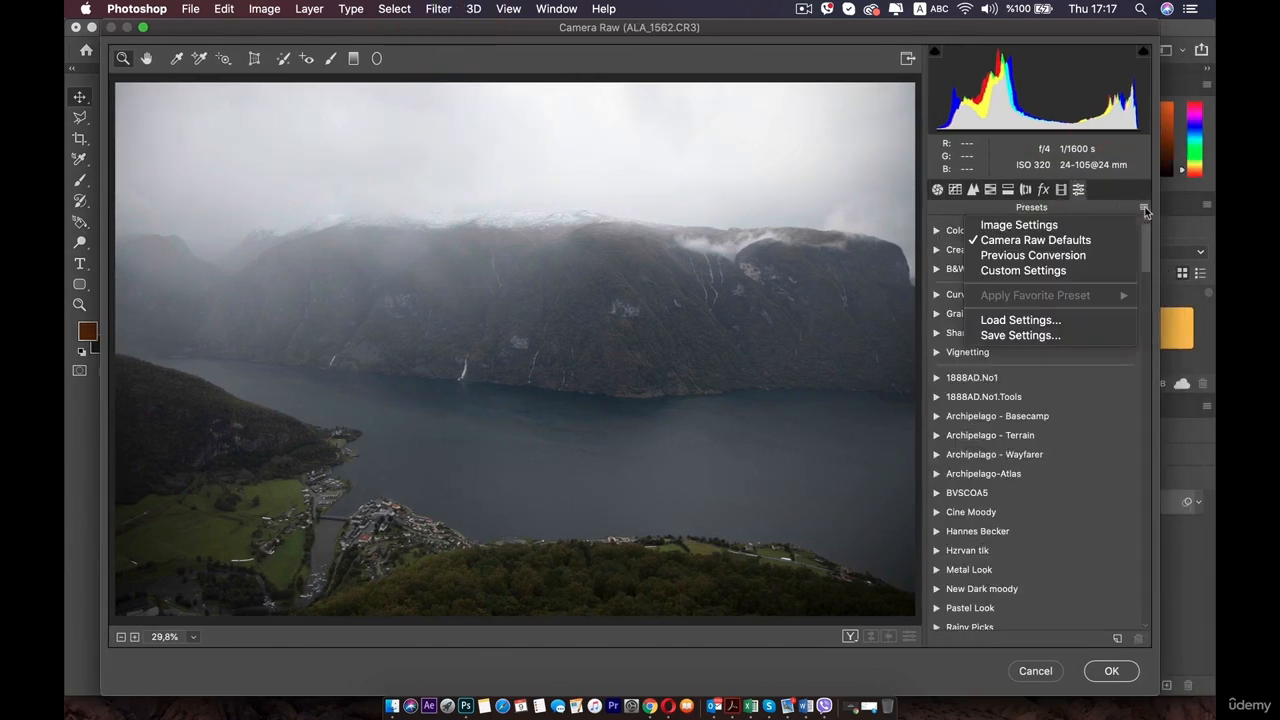
{"action": "left_click", "coordinate": [1045, 321]}
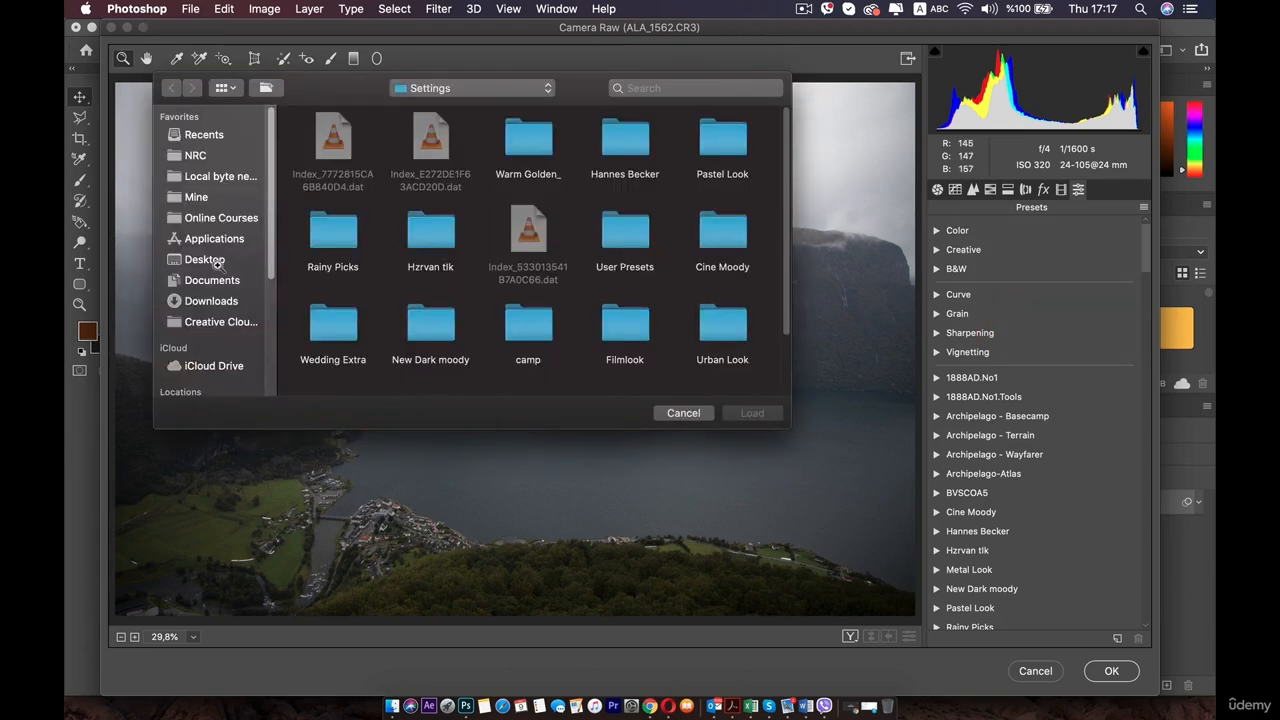
{"action": "left_click", "coordinate": [205, 260]}
{"action": "left_click", "coordinate": [334, 150]}
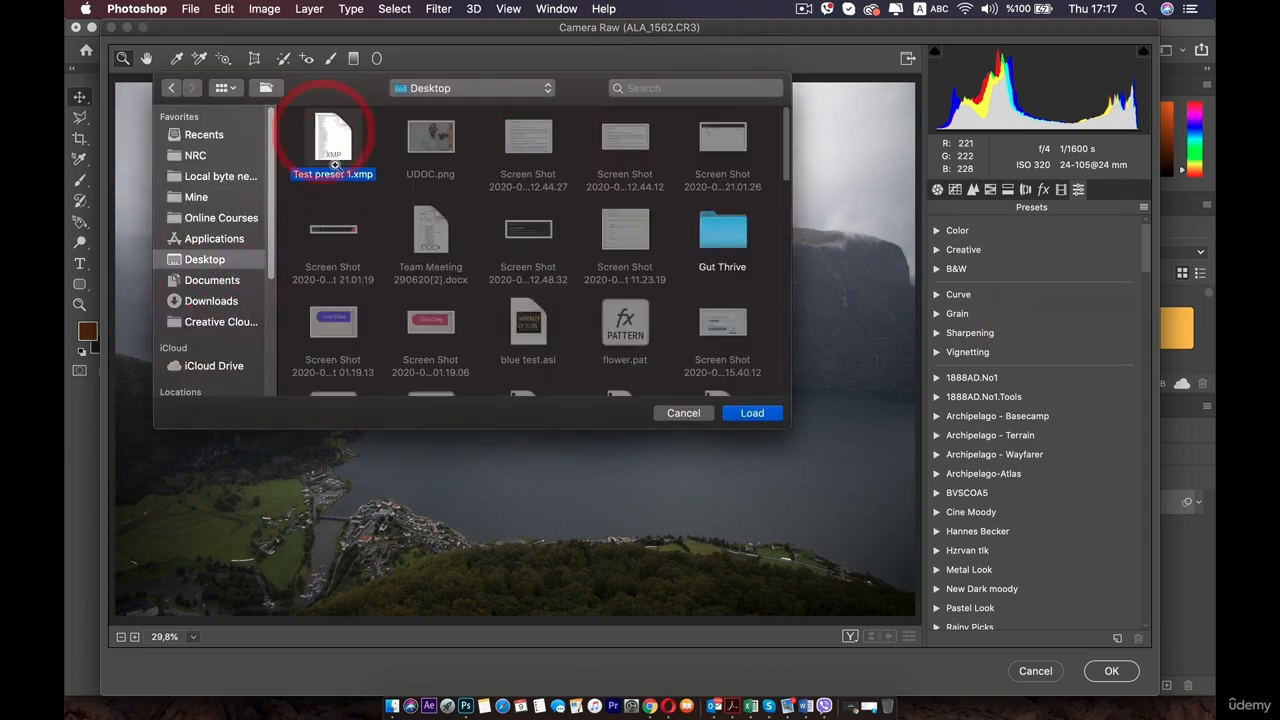
{"action": "left_click", "coordinate": [753, 413]}
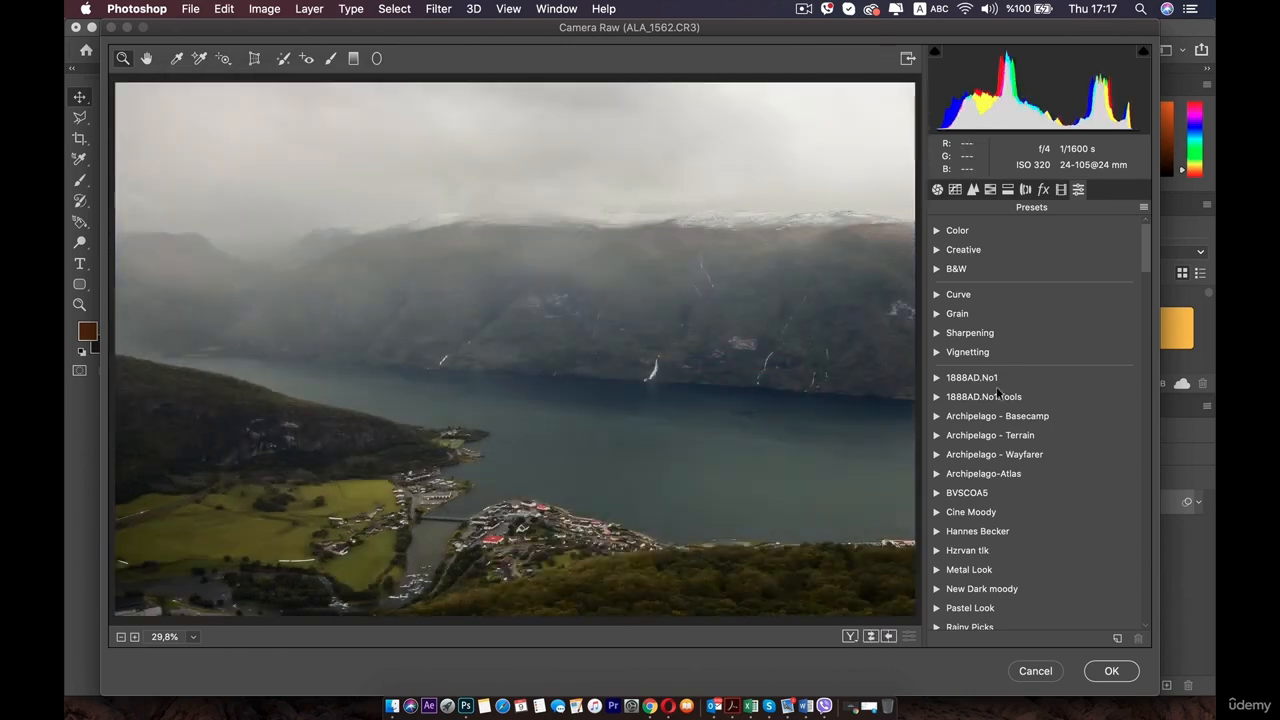
{"action": "scroll", "coordinate": [1030, 403], "scroll_direction": "down", "scroll_amount": 3}
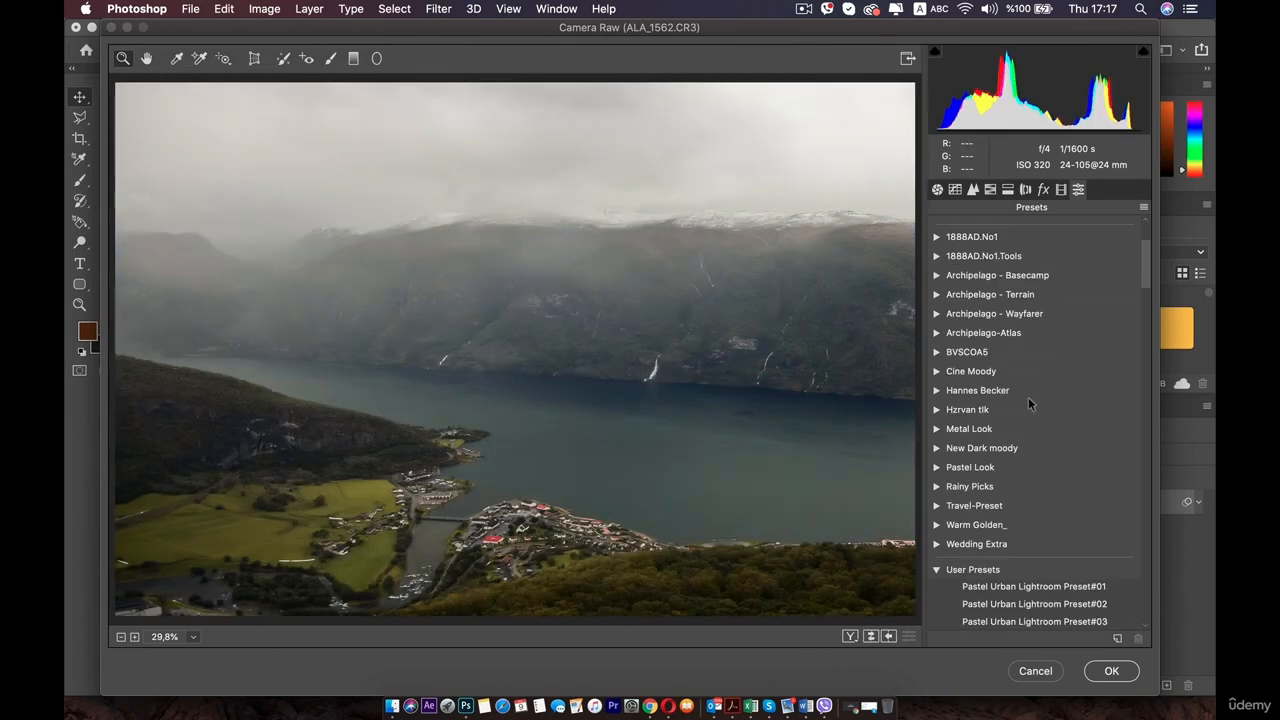
{"action": "left_click", "coordinate": [607, 345]}
{"action": "left_click", "coordinate": [1110, 671]}
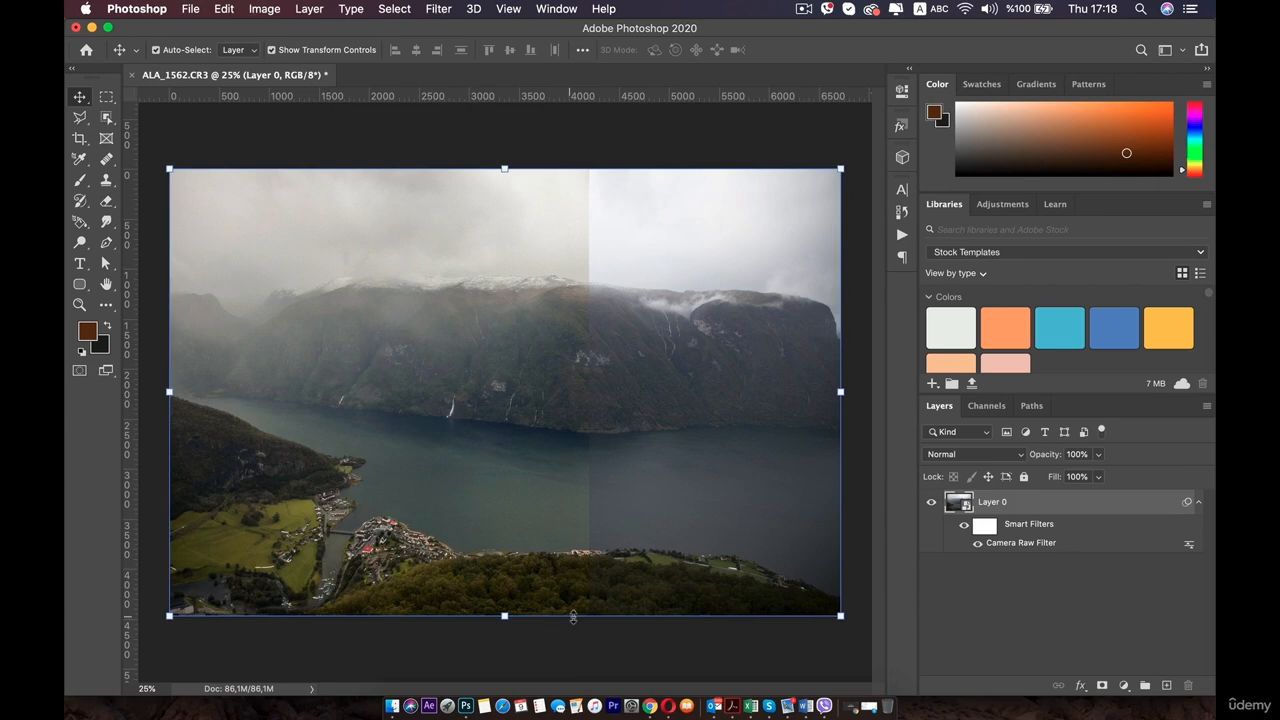
Crop away the unfiltered strip along the photo's right edge, leaving the image about 4200 px wide
{"action": "left_click", "coordinate": [79, 138]}
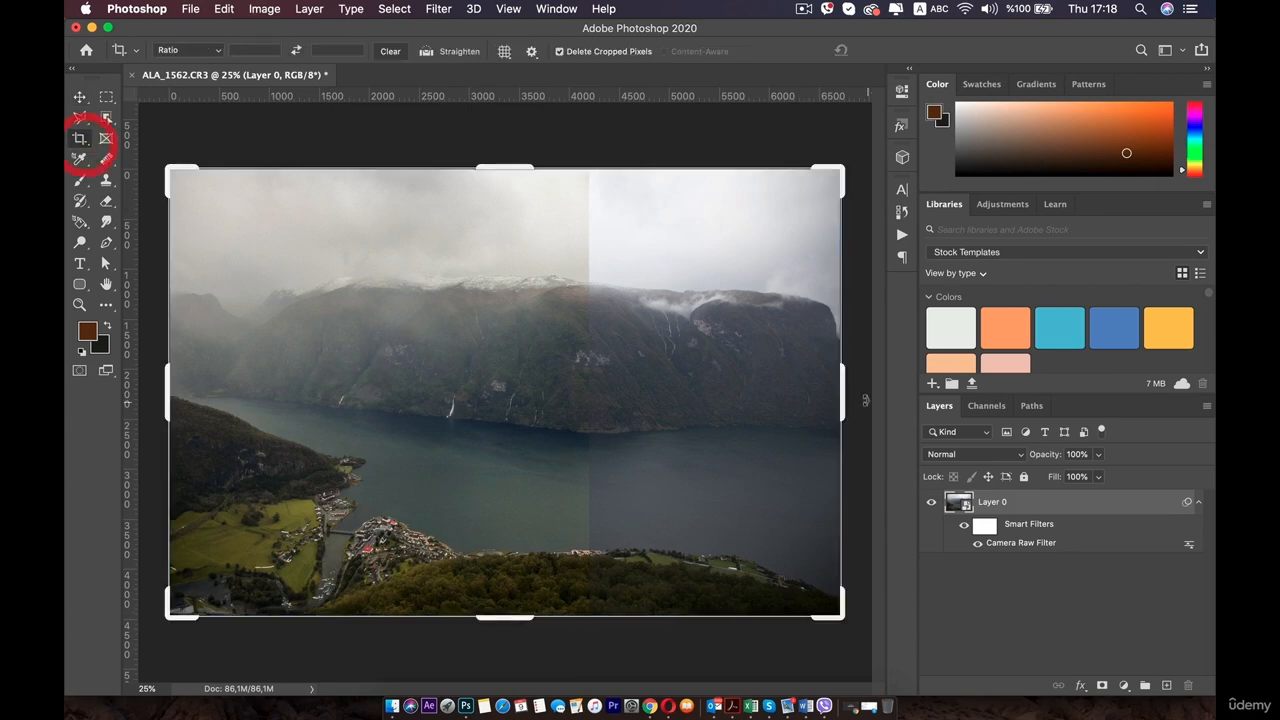
{"action": "left_click_drag", "start_coordinate": [843, 389], "coordinate": [714, 386]}
{"action": "left_click", "coordinate": [557, 349]}
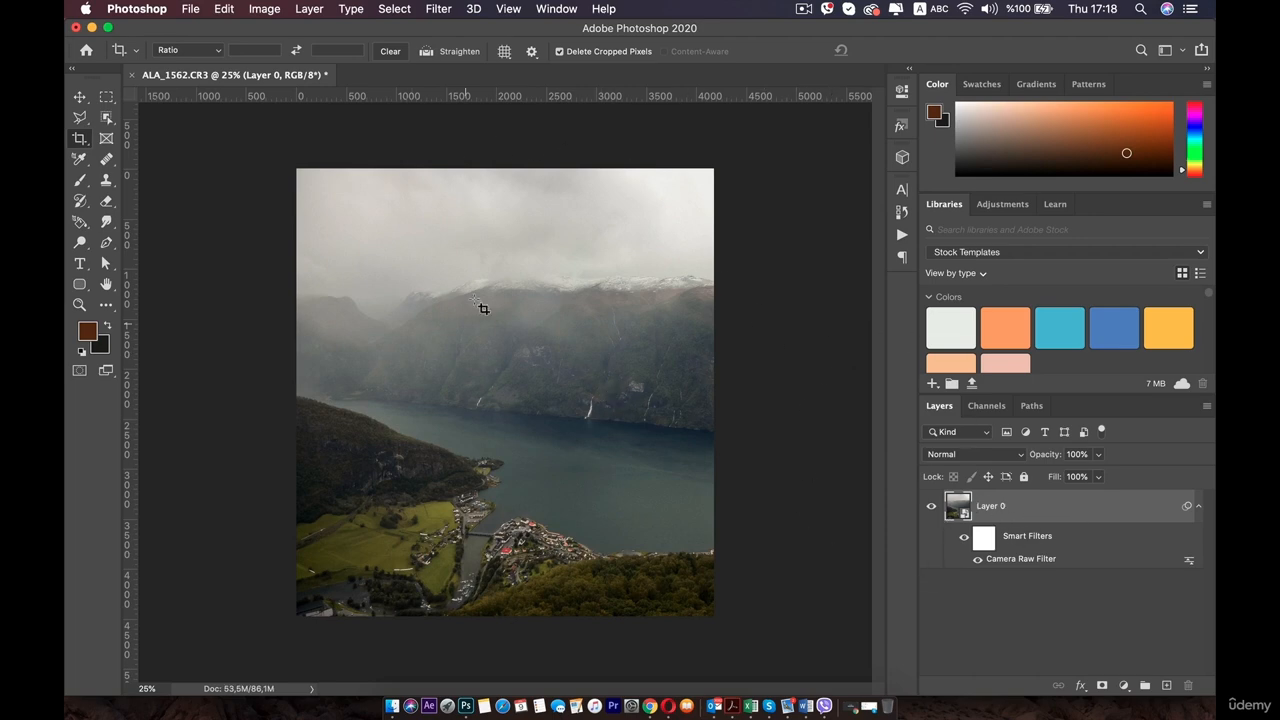
Hide and show Layer 0's smart filters to compare the photo before and after the preset
{"action": "left_click", "coordinate": [962, 538]}
{"action": "left_click", "coordinate": [962, 538]}
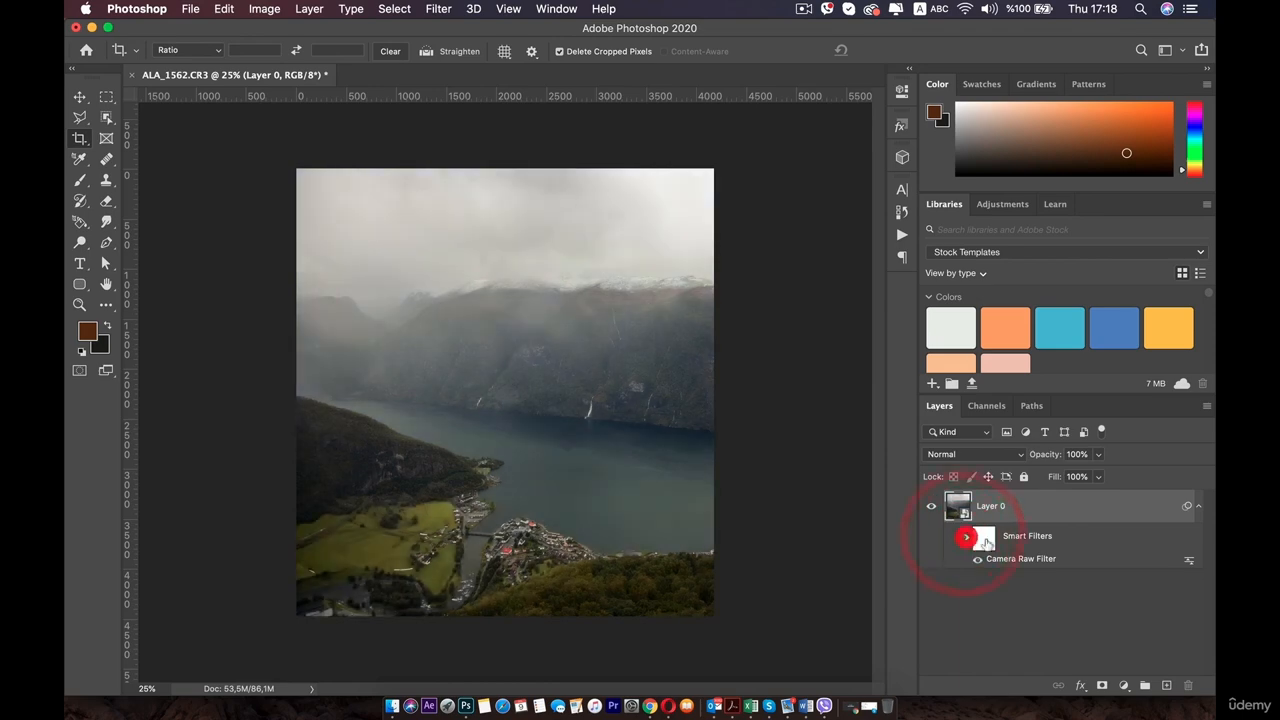
Reopen Layer 0's Camera Raw smart filter, set Texture to +17 and apply the change
{"action": "left_click", "coordinate": [1044, 537]}
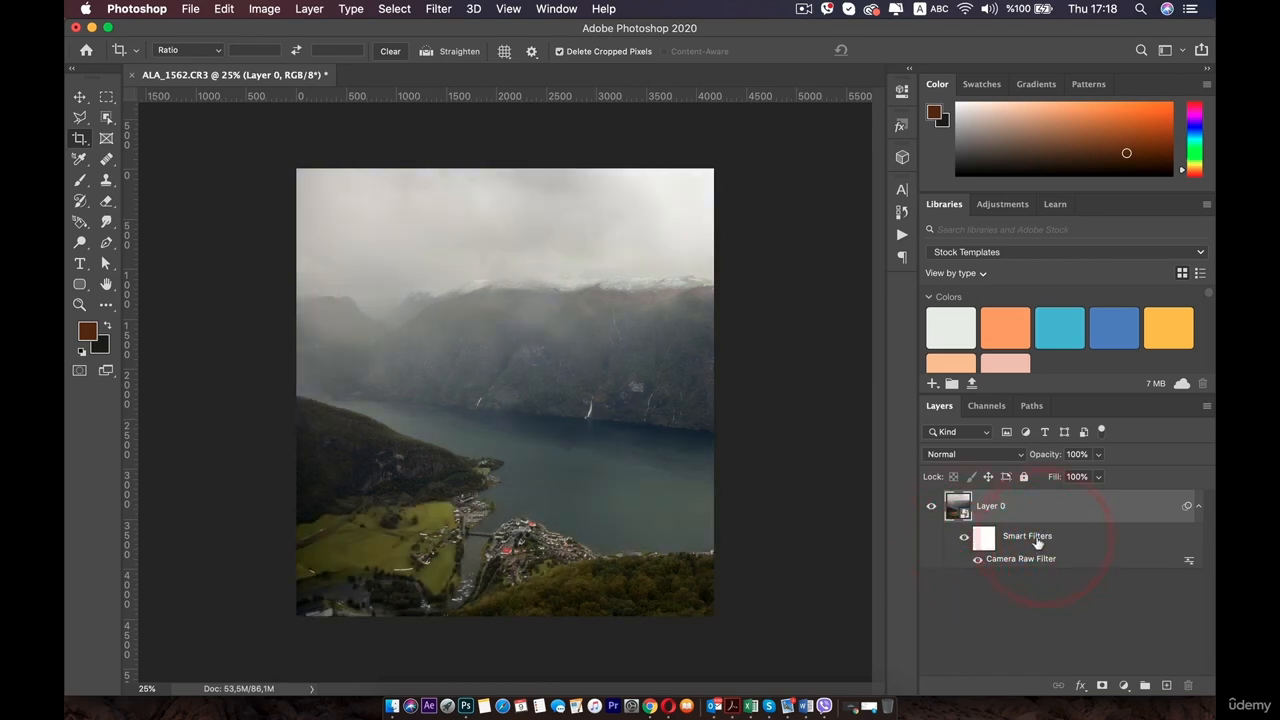
{"action": "left_click", "coordinate": [1021, 560]}
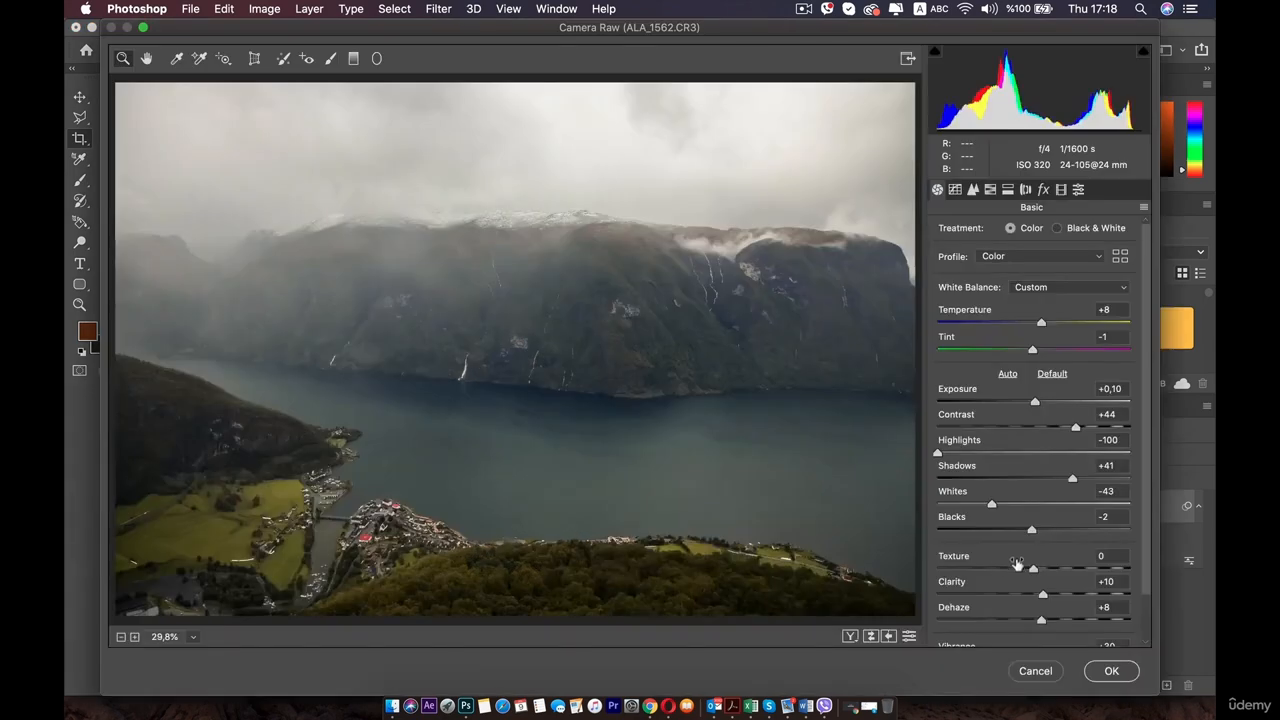
{"action": "mouse_move", "coordinate": [1035, 570]}
{"action": "left_mouse_down"}
{"action": "mouse_move", "coordinate": [996, 571]}
{"action": "mouse_move", "coordinate": [1049, 571]}
{"action": "left_mouse_up"}
{"action": "left_click", "coordinate": [1111, 670]}
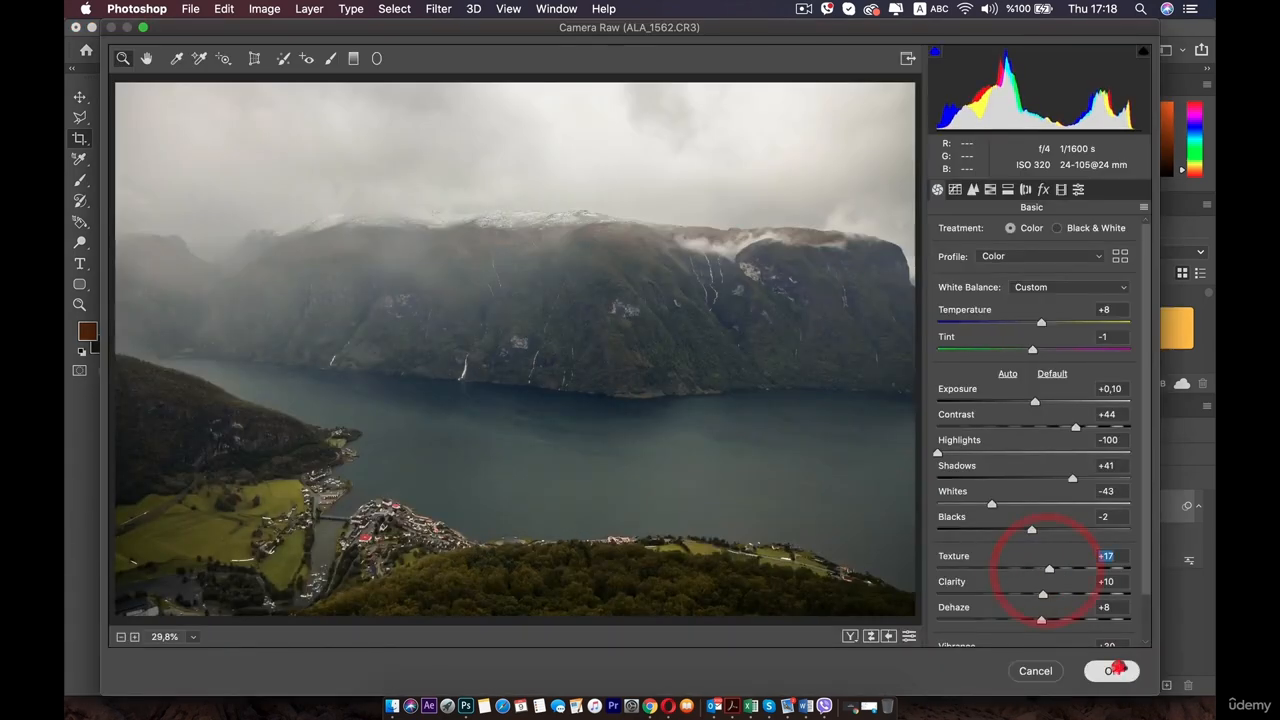